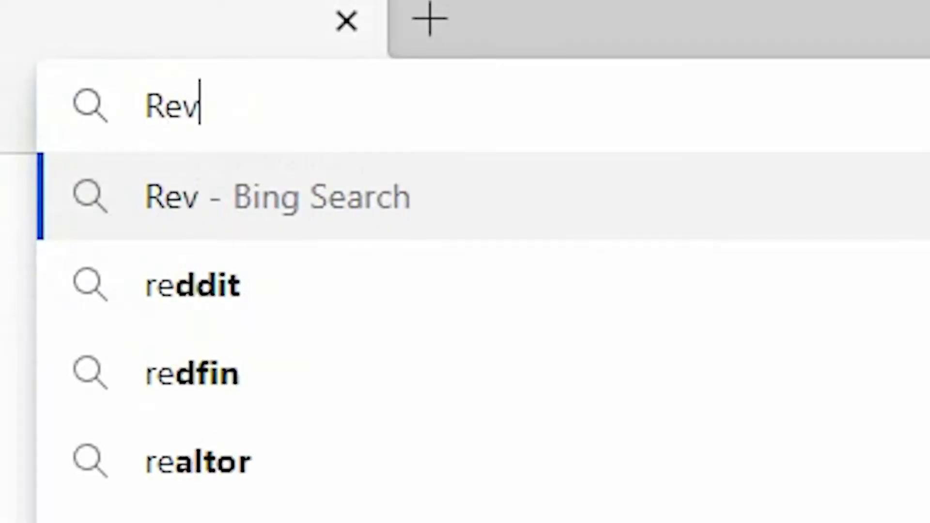
- Go to reviewonlinecourse.com and scroll to its Kajabi vs Thinkific and Teachable pricing article
text(ineCourse.com)
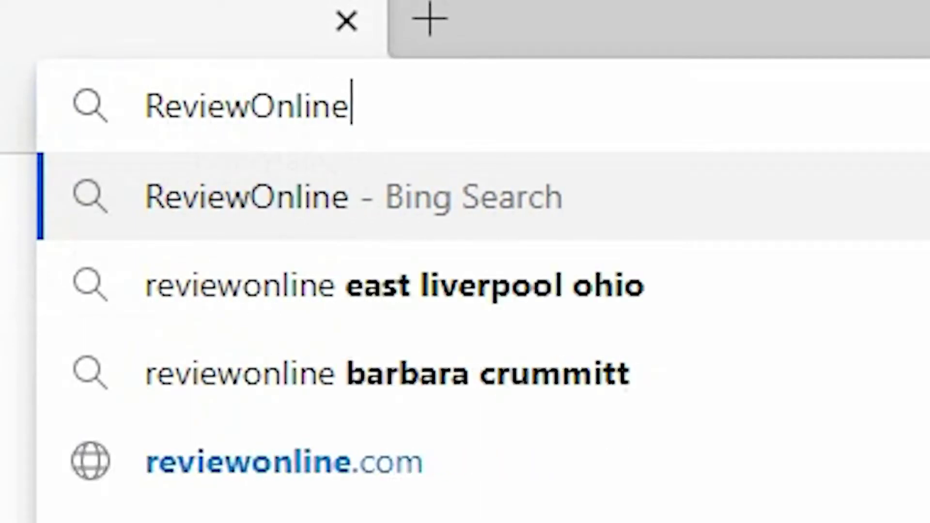
key(Return)
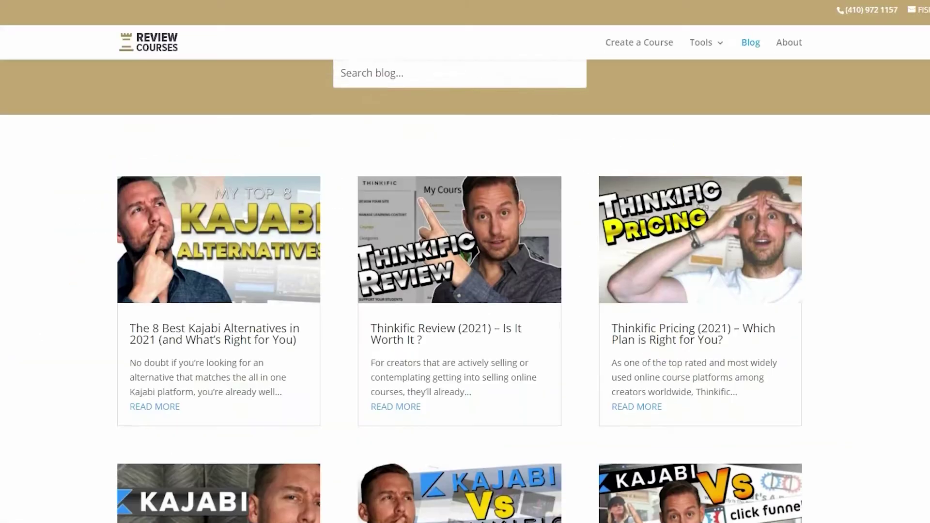
scroll(465, 291, down, 2)
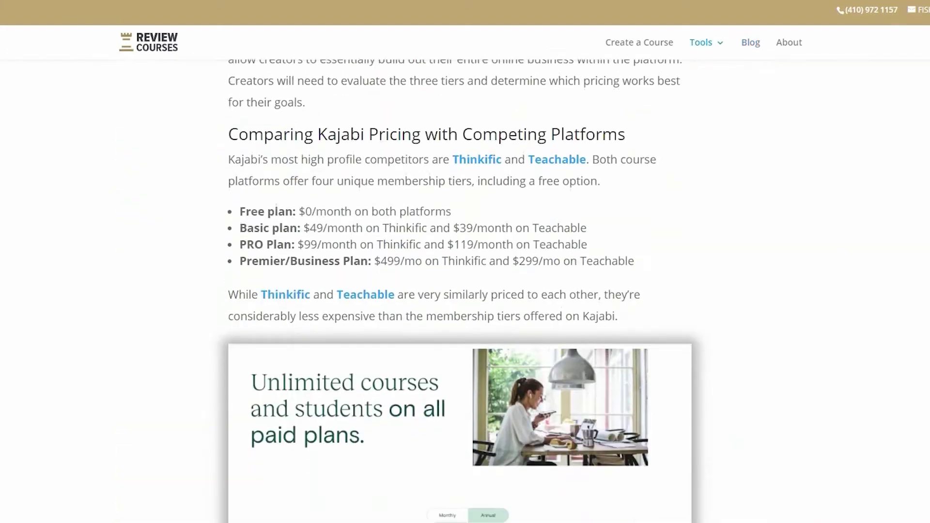
scroll(465, 291, down, 10)
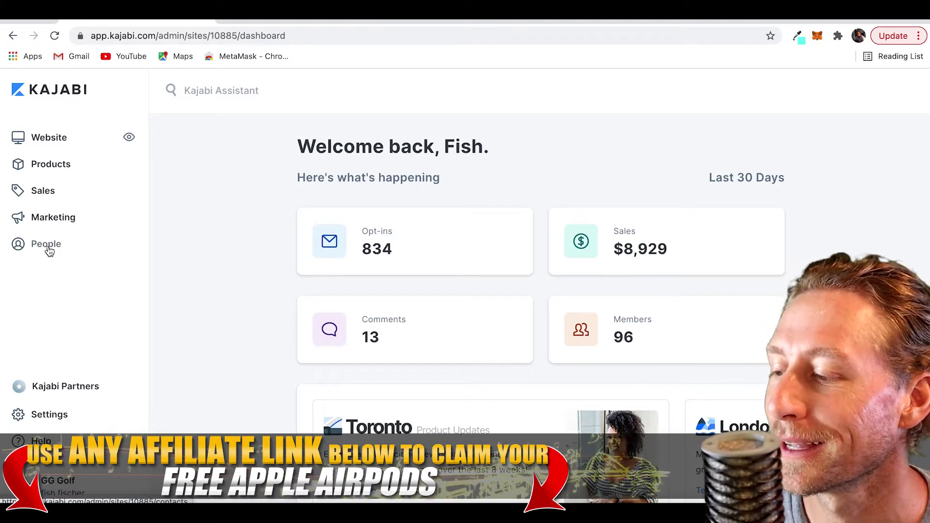
- Show the People list of all 43750 contacts and scroll through it
click(49, 251)
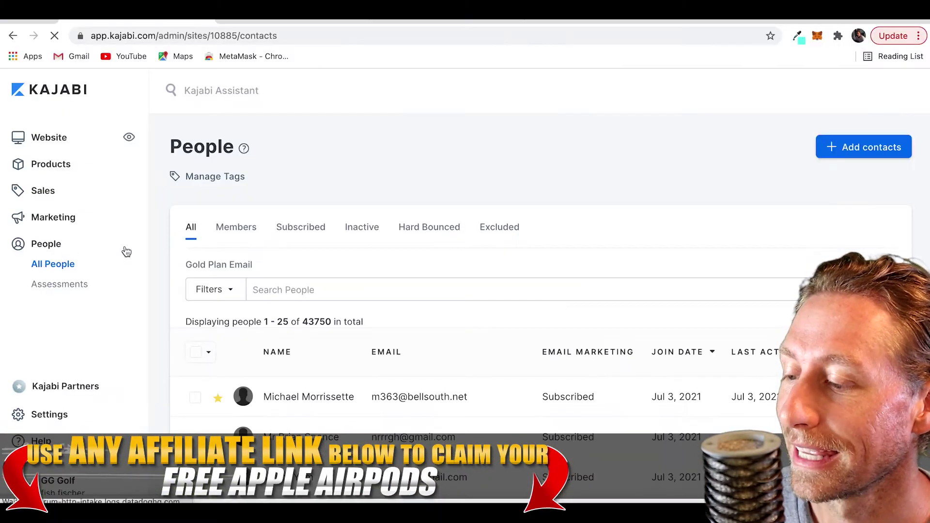
scroll(483, 281, down, 10)
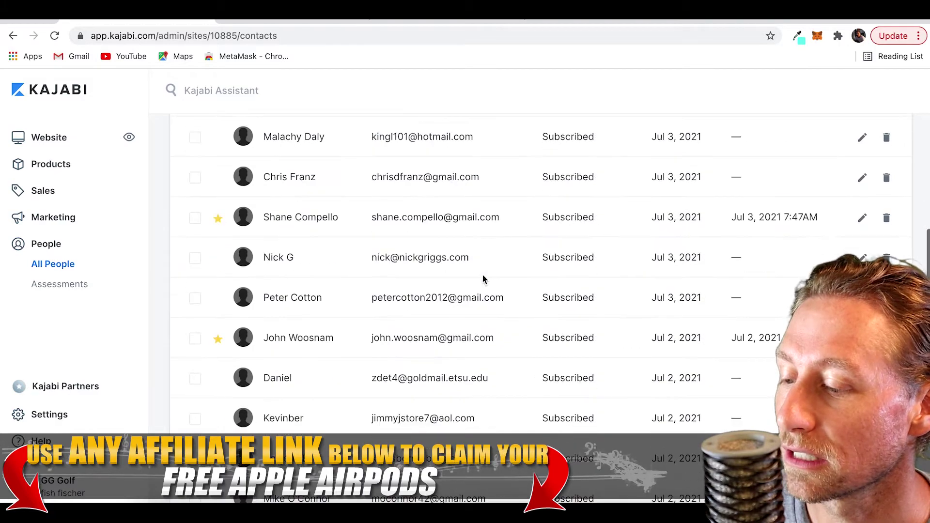
scroll(481, 280, up, 10)
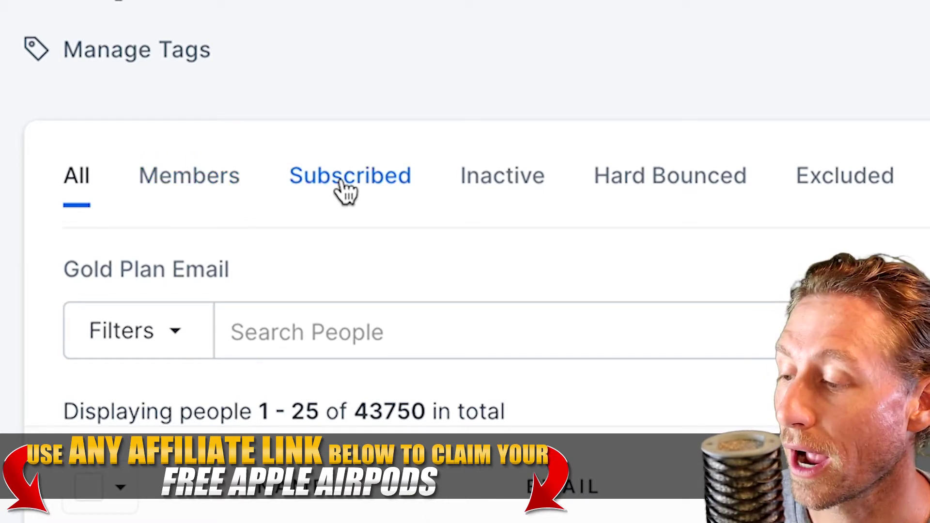
- Check the Inactive contacts, then filter People to the 423 Hard Bounced contacts
click(507, 188)
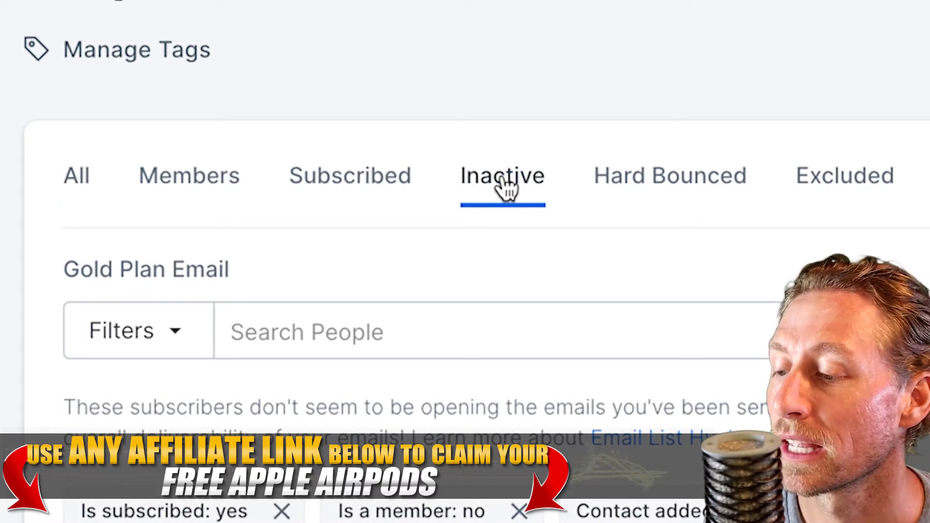
click(722, 192)
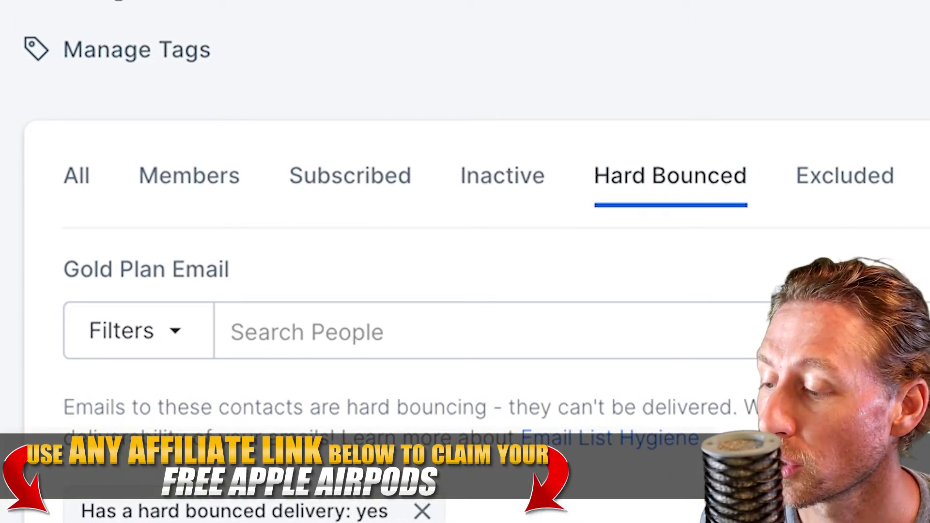
scroll(465, 262, down, 5)
scroll(465, 262, down, 4)
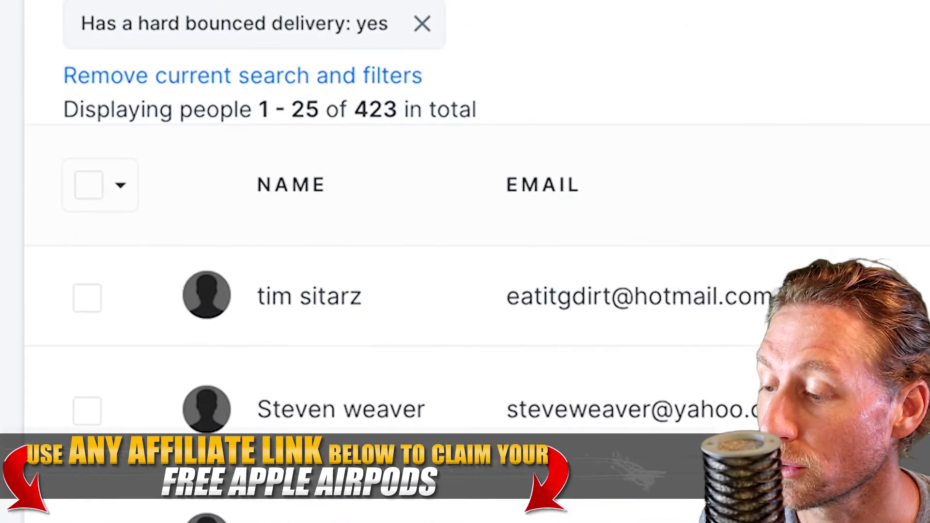
scroll(465, 261, up, 10)
scroll(465, 261, down, 1)
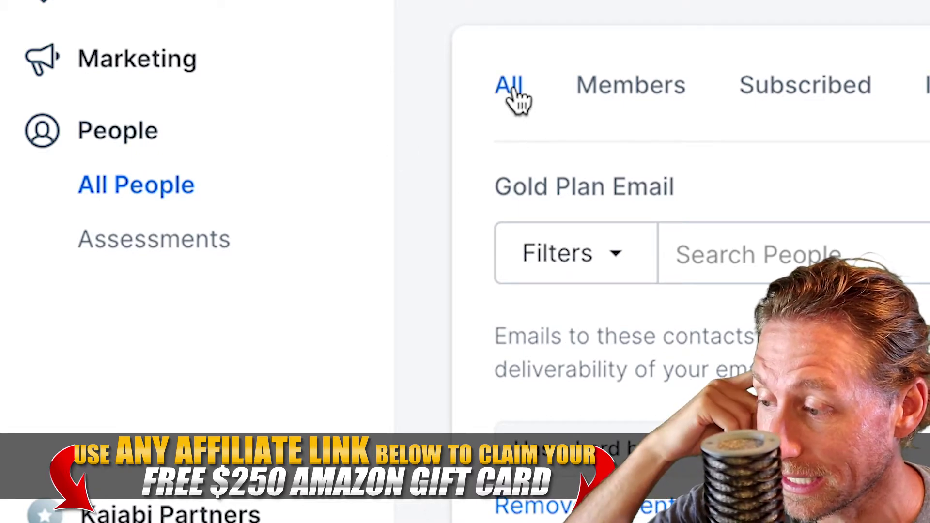
- Open the newest contact's Lifecycle: 3-minute lifespan, 1 purchase, $17.00 USD net revenue
scroll(448, 301, down, 3)
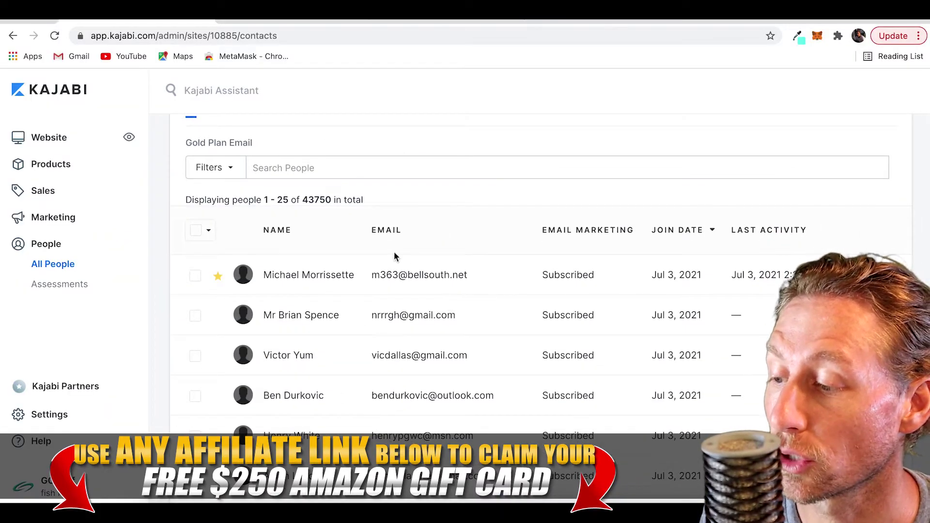
click(322, 278)
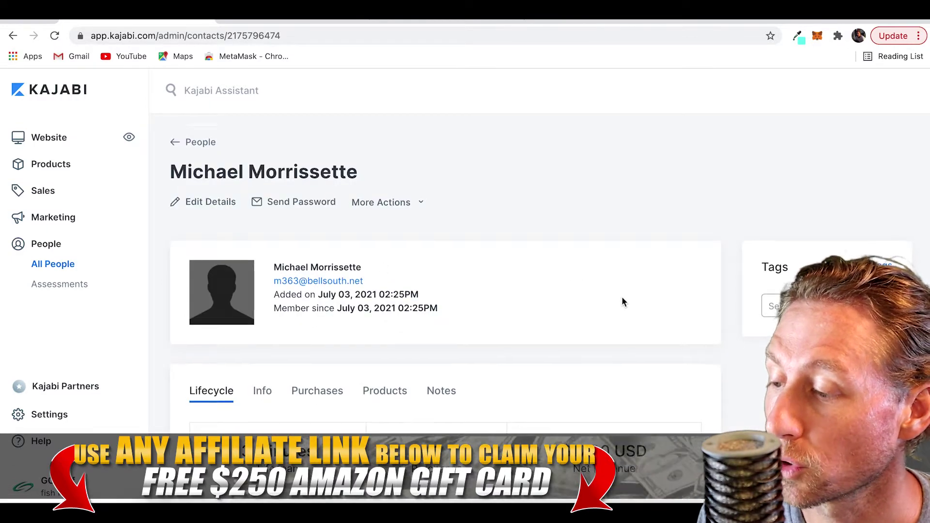
scroll(621, 297, down, 1)
scroll(621, 296, up, 1)
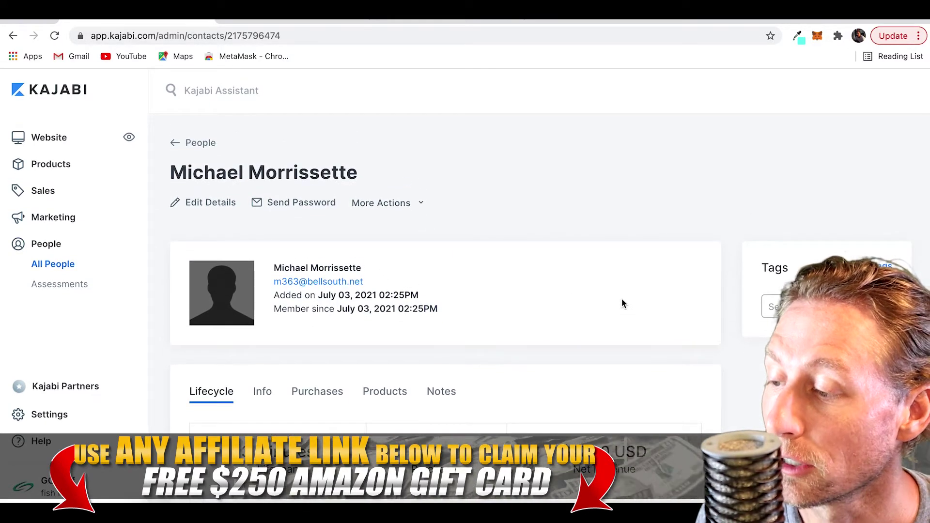
scroll(622, 299, down, 2)
scroll(621, 296, down, 1)
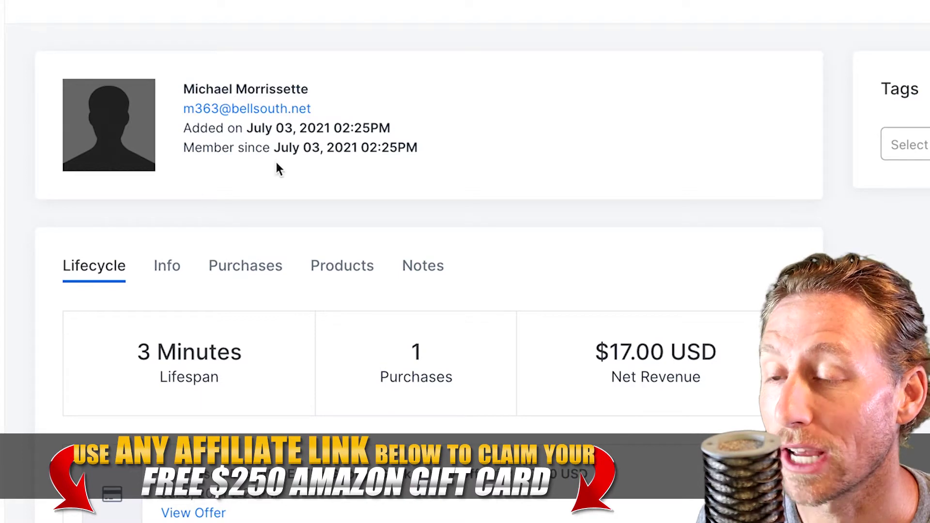
scroll(318, 199, down, 1)
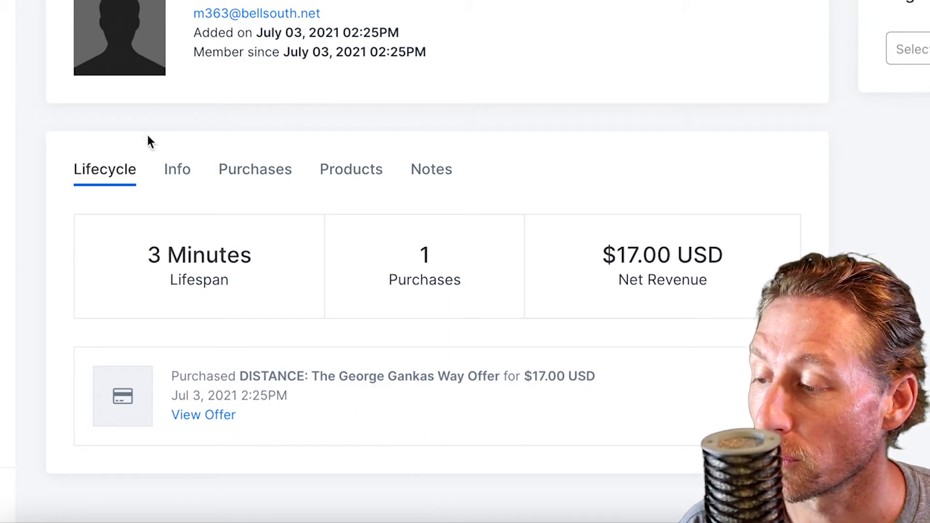
- View the contact's Info (member since July 03, 2021 02:25PM), then their Purchases
click(187, 179)
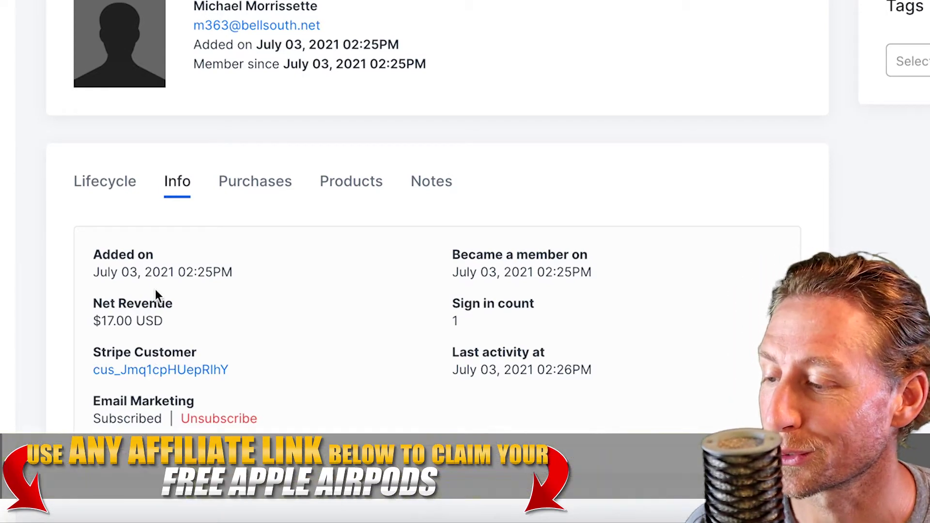
click(246, 185)
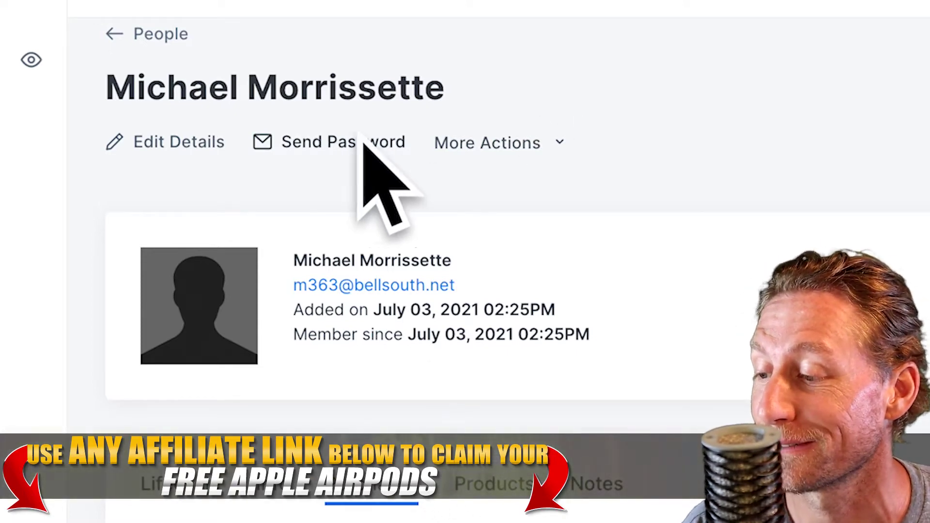
click(557, 146)
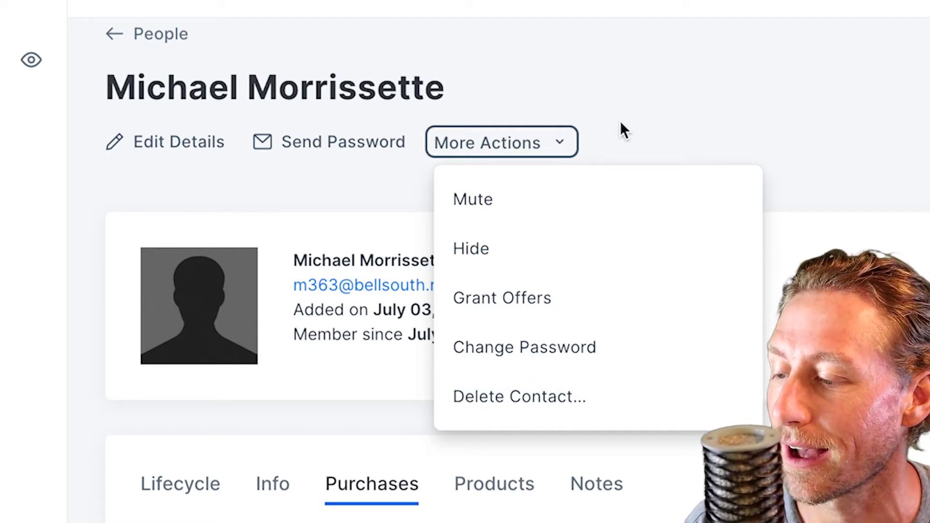
click(759, 142)
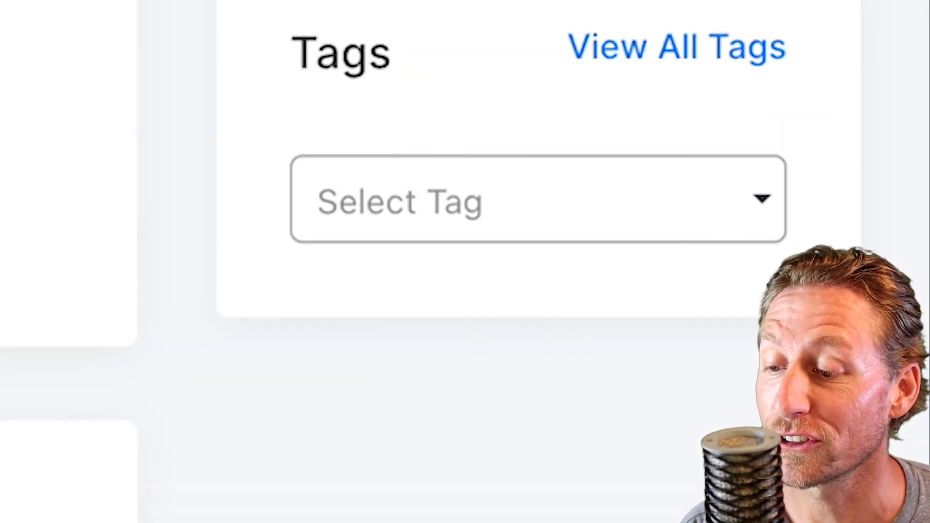
click(757, 201)
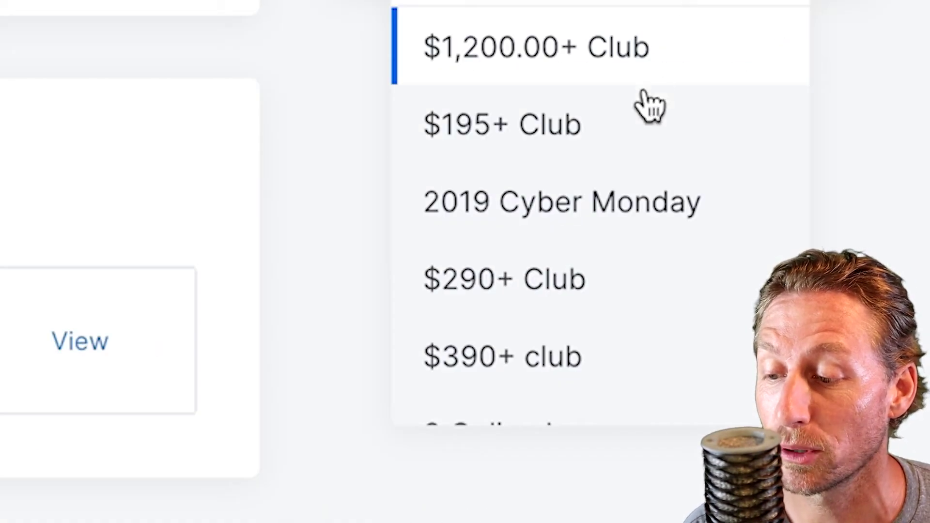
scroll(638, 165, down, 2)
scroll(637, 164, down, 1)
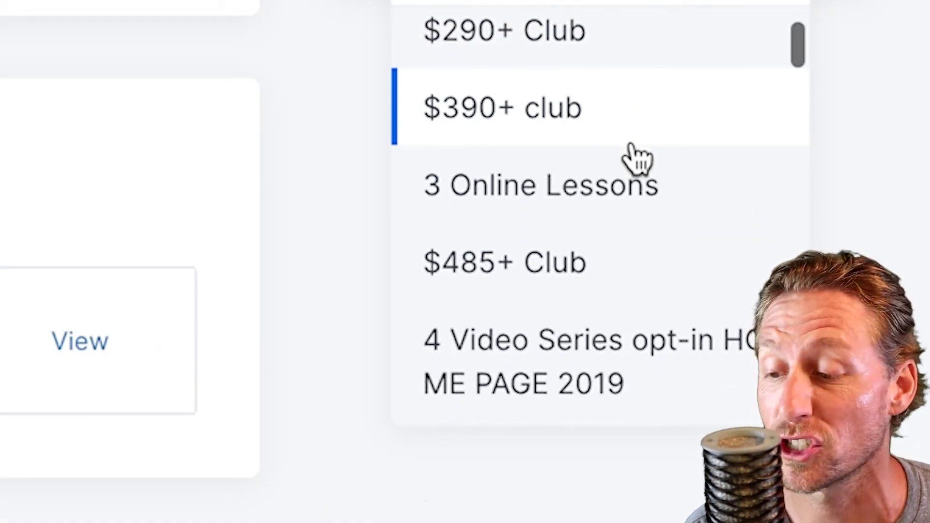
scroll(637, 157, down, 3)
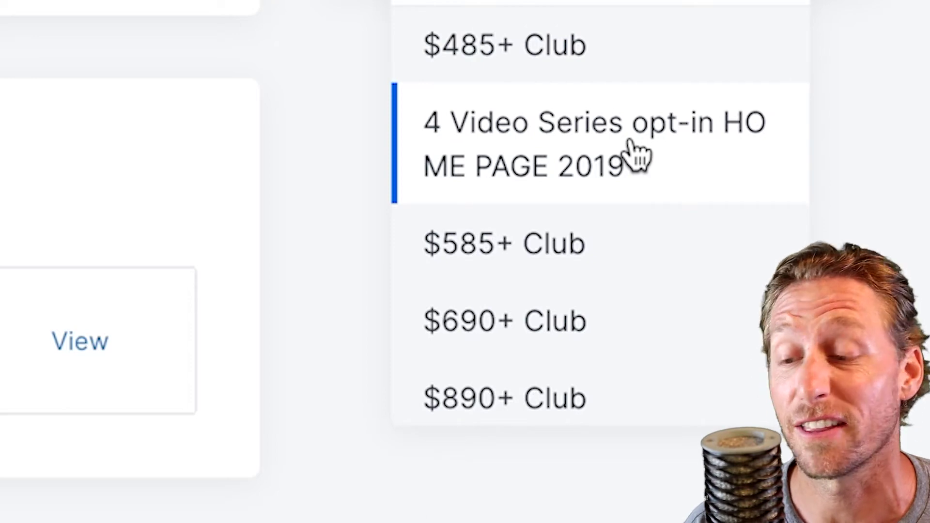
scroll(632, 146, down, 6)
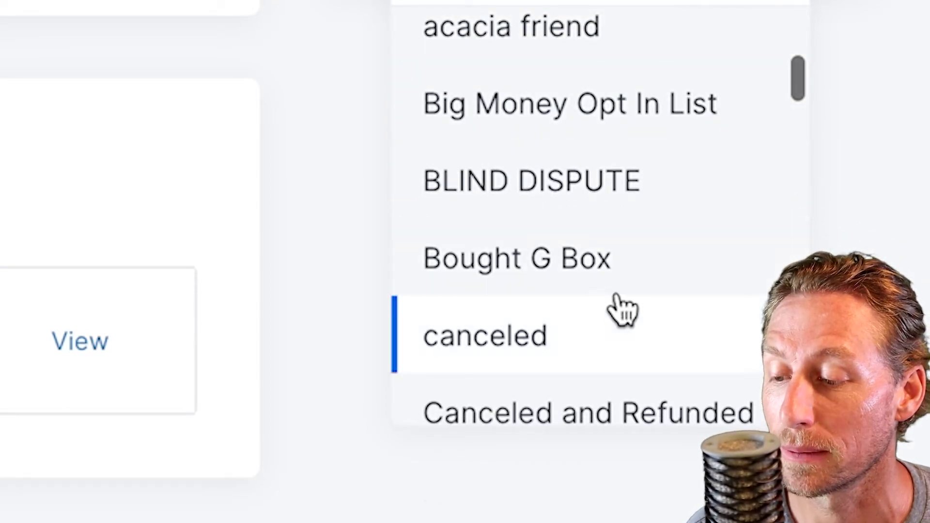
scroll(612, 287, down, 7)
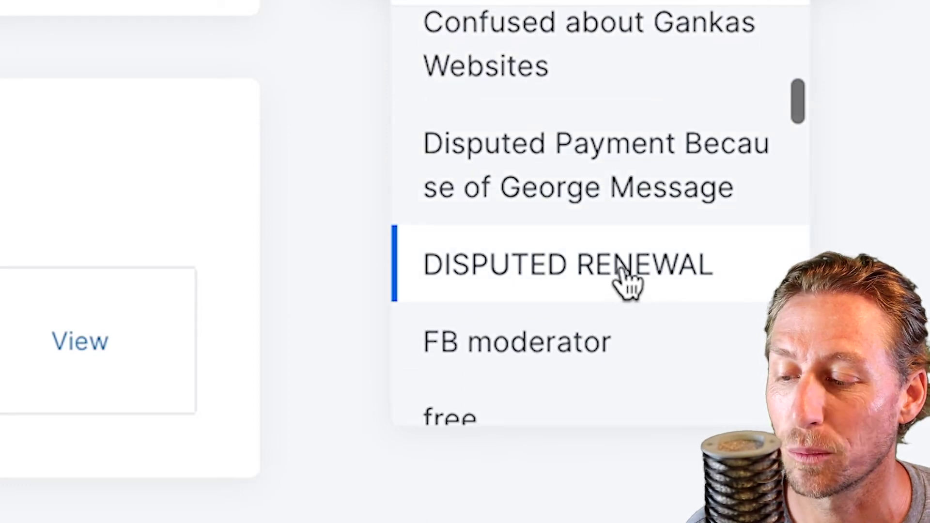
scroll(623, 281, down, 3)
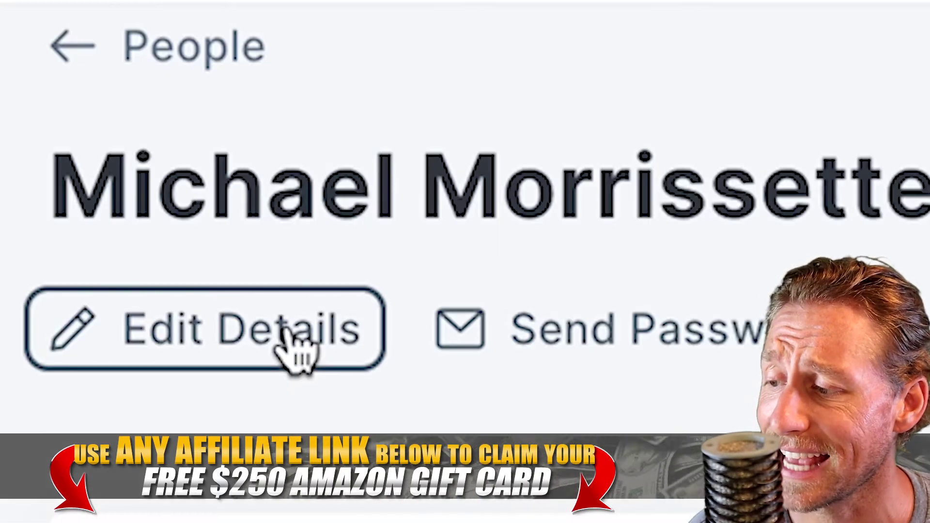
click(301, 350)
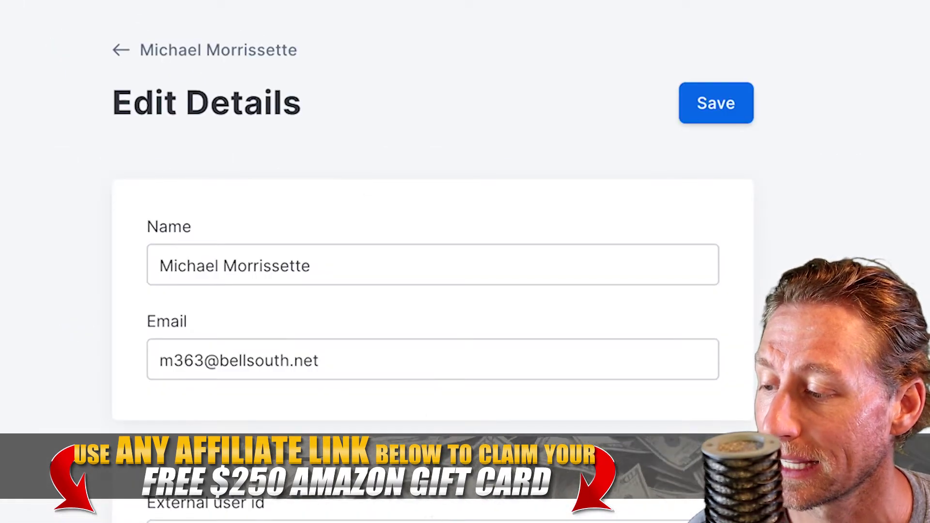
scroll(550, 135, down, 3)
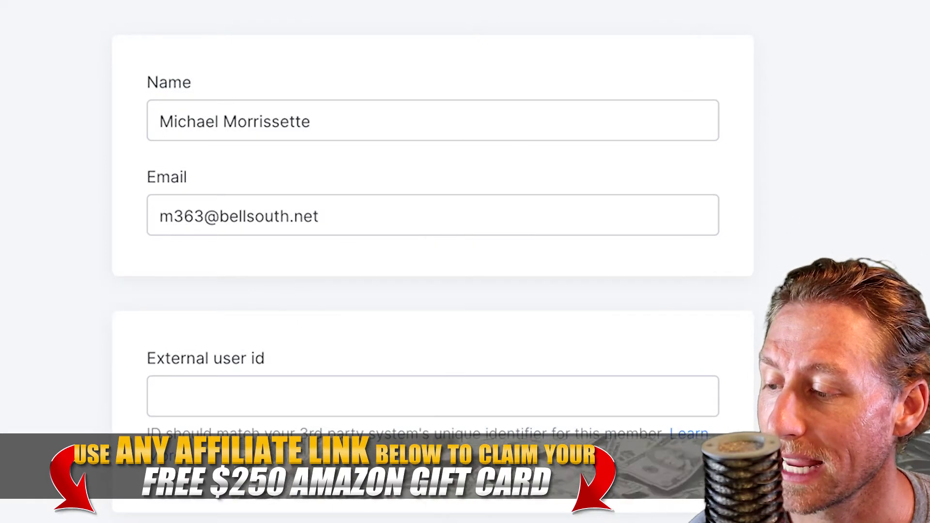
scroll(550, 135, down, 8)
scroll(373, 98, up, 1)
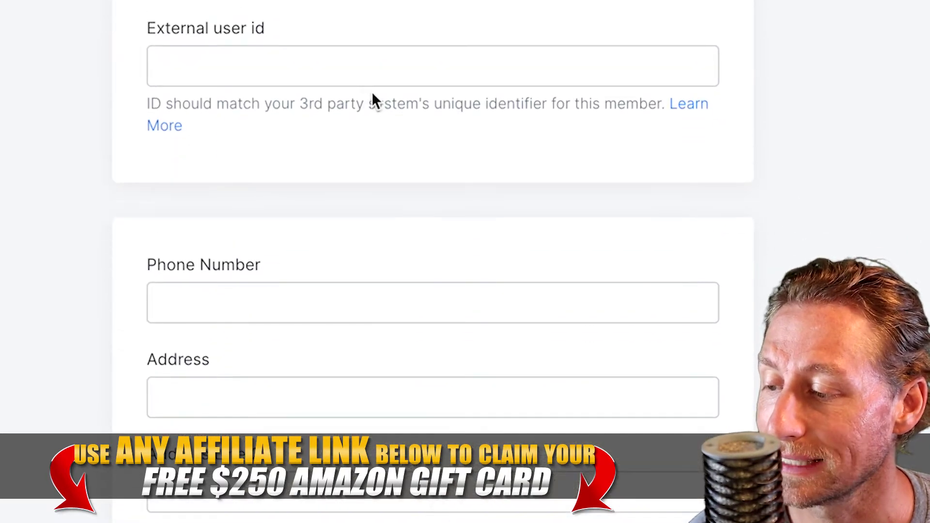
scroll(902, 242, down, 4)
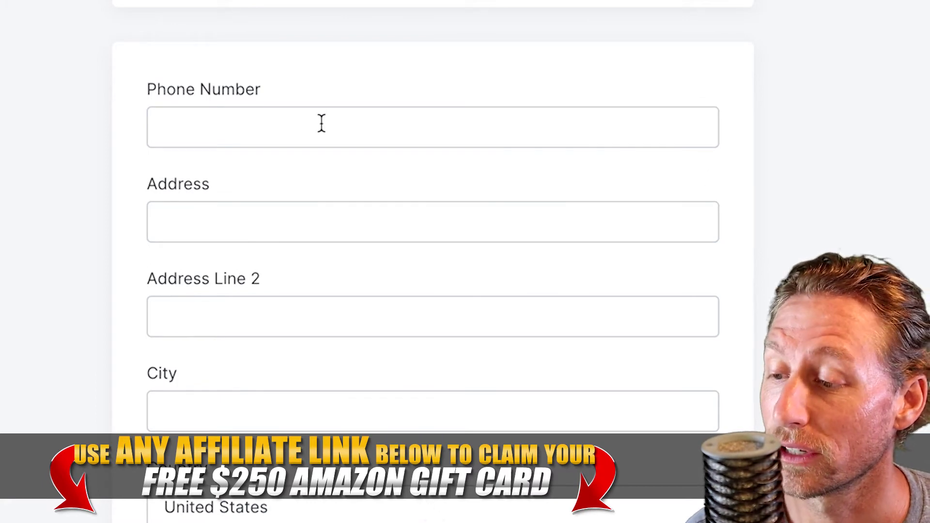
scroll(433, 262, down, 2)
scroll(433, 261, down, 1)
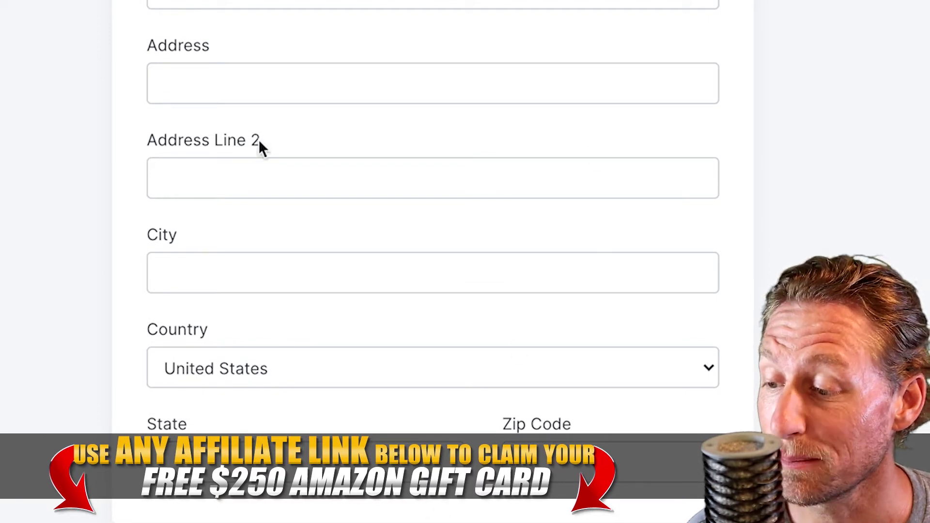
scroll(882, 230, down, 3)
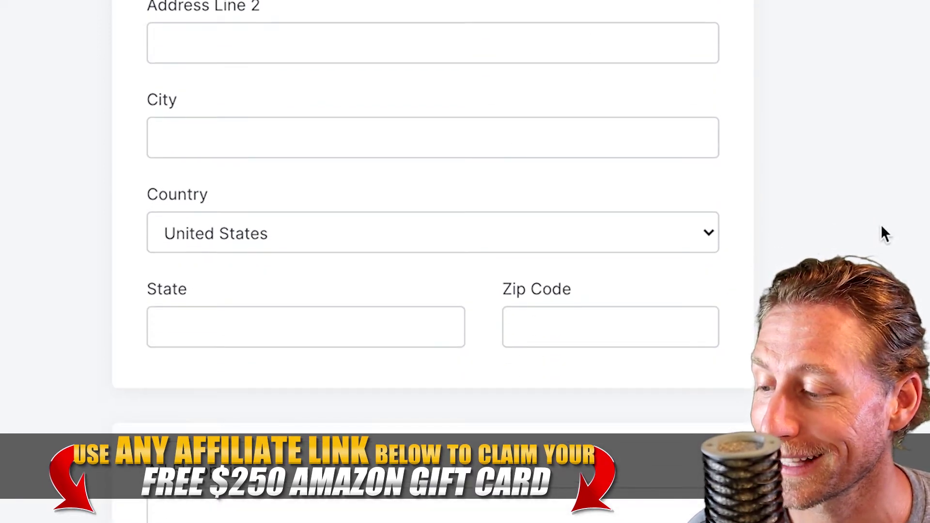
scroll(882, 227, down, 4)
scroll(882, 223, down, 18)
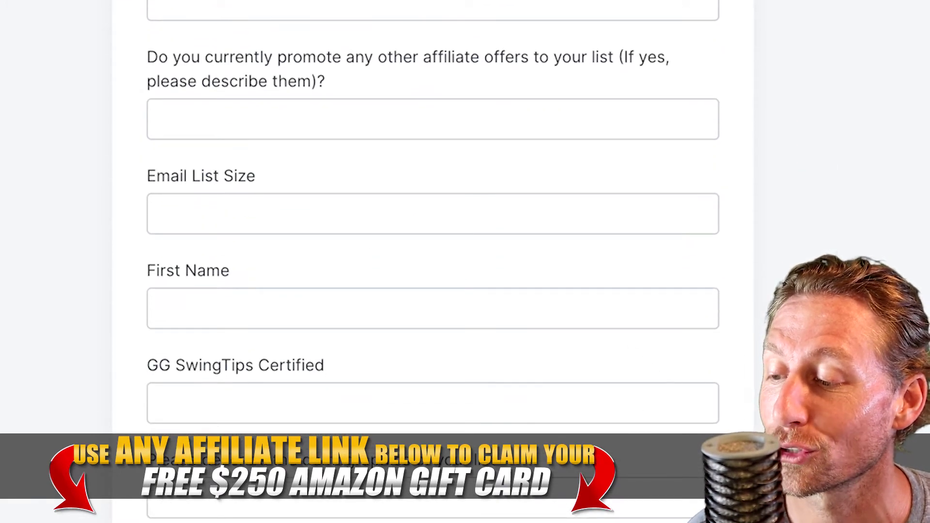
scroll(433, 218, down, 3)
scroll(434, 218, up, 11)
scroll(433, 218, up, 20)
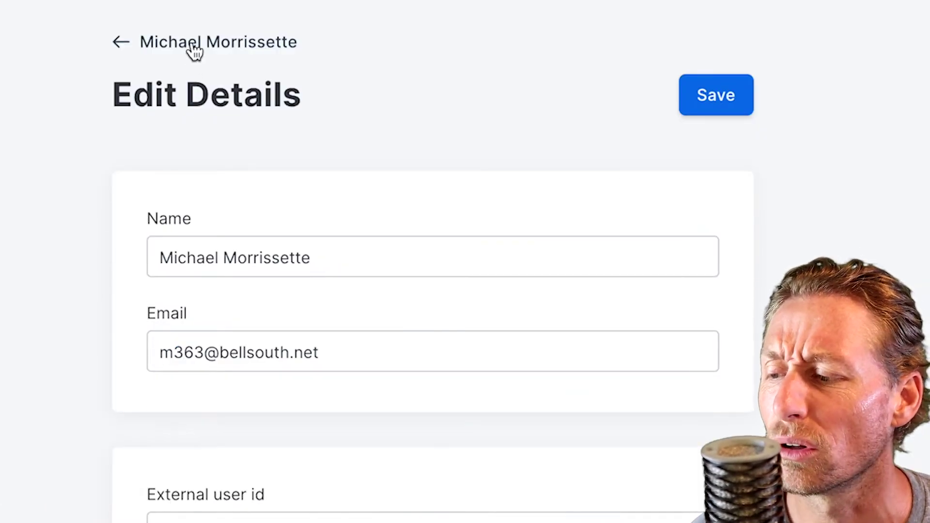
- Go back through the contact's profile to the All People list of 43750 contacts
click(193, 48)
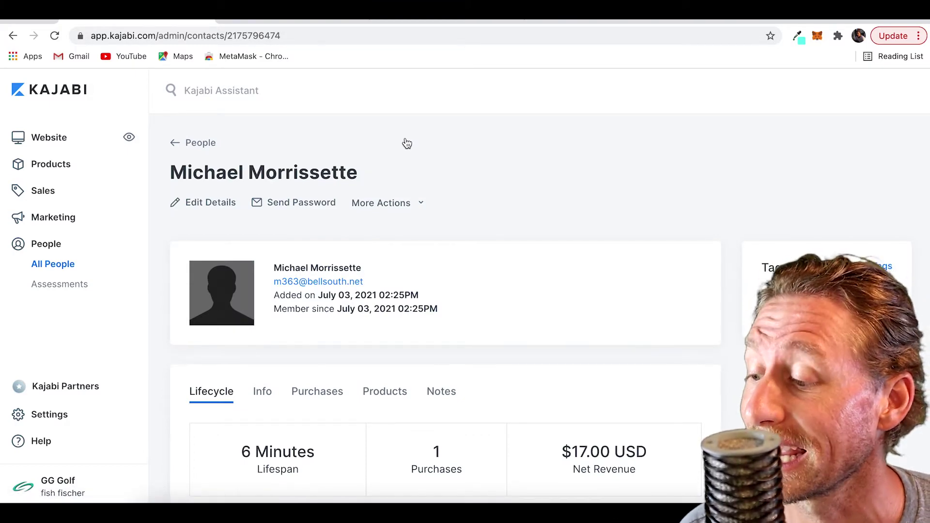
click(199, 143)
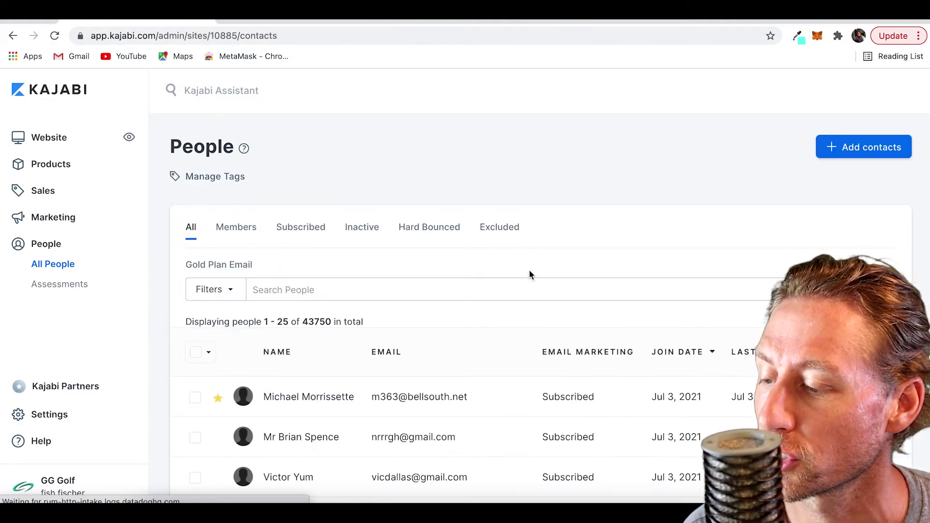
- Find the long-time contact tagged $390+ club with $450.00 net revenue over 4 years
scroll(530, 266, down, 6)
scroll(535, 262, up, 1)
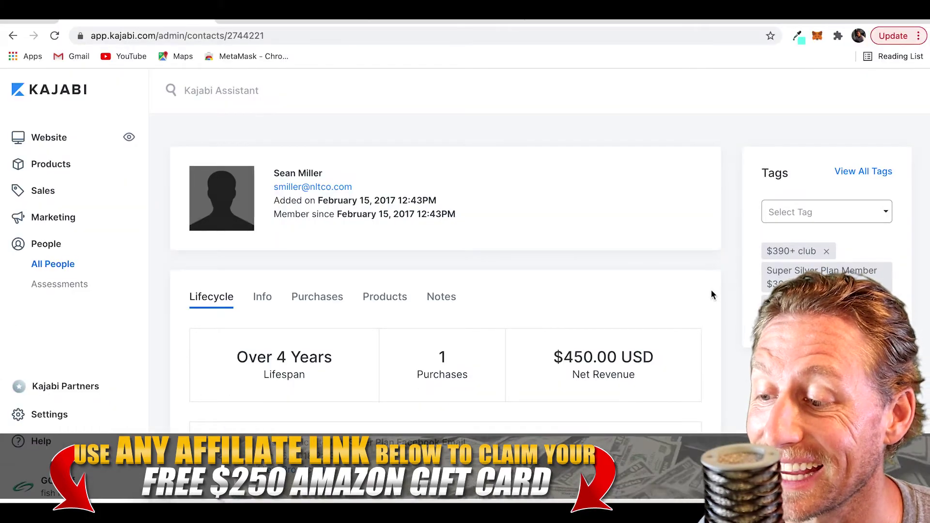
- Scroll the Lifecycle timeline past Holiday Gold Plan Super Sale broadcasts to the GG SwingTips Workshop emails
scroll(710, 289, up, 1)
scroll(712, 289, down, 3)
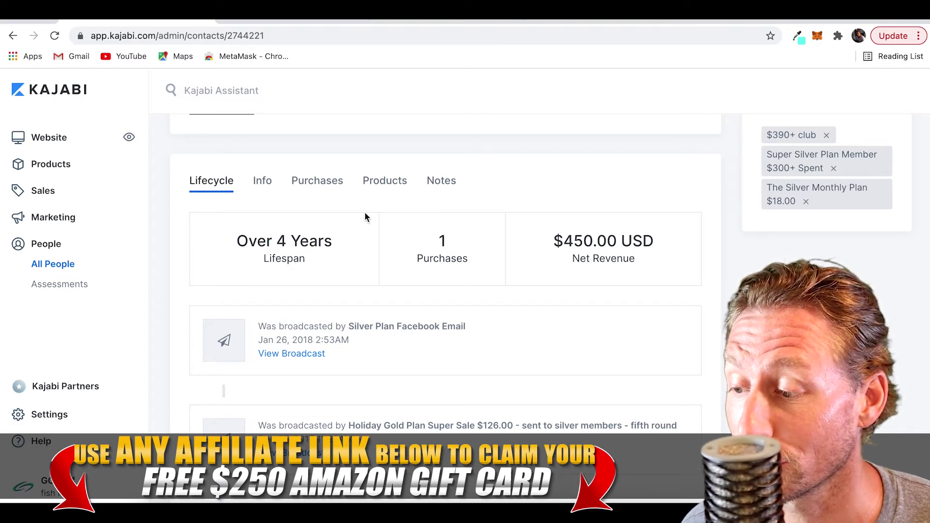
scroll(359, 209, down, 2)
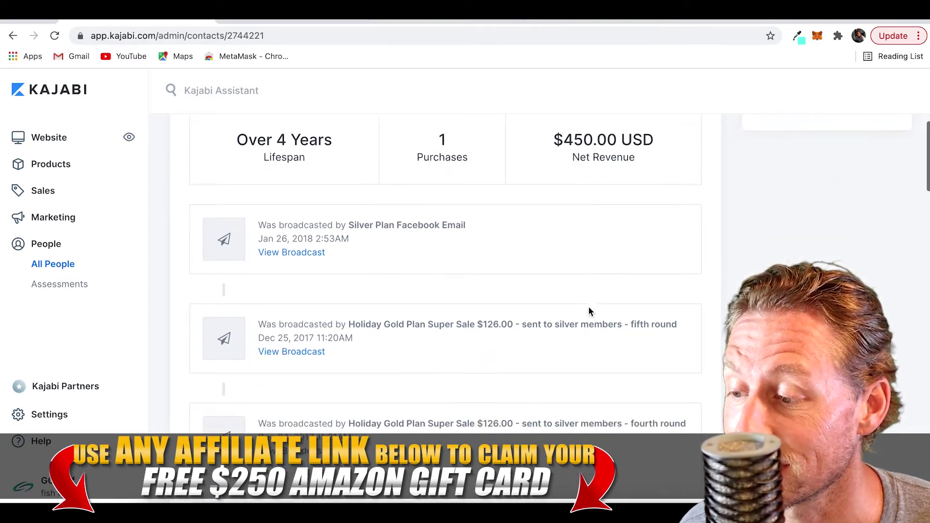
scroll(589, 309, down, 2)
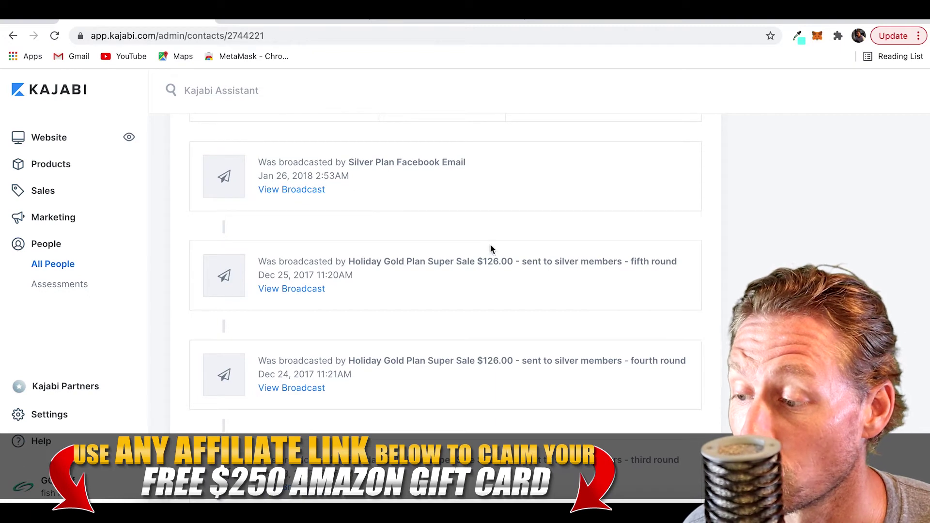
scroll(504, 241, down, 2)
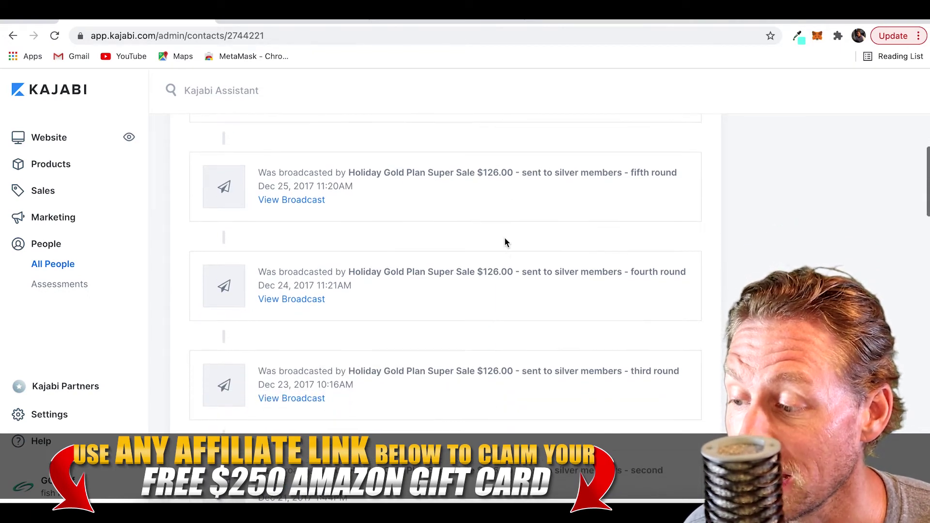
scroll(505, 242, down, 1)
scroll(505, 241, down, 2)
scroll(504, 238, down, 3)
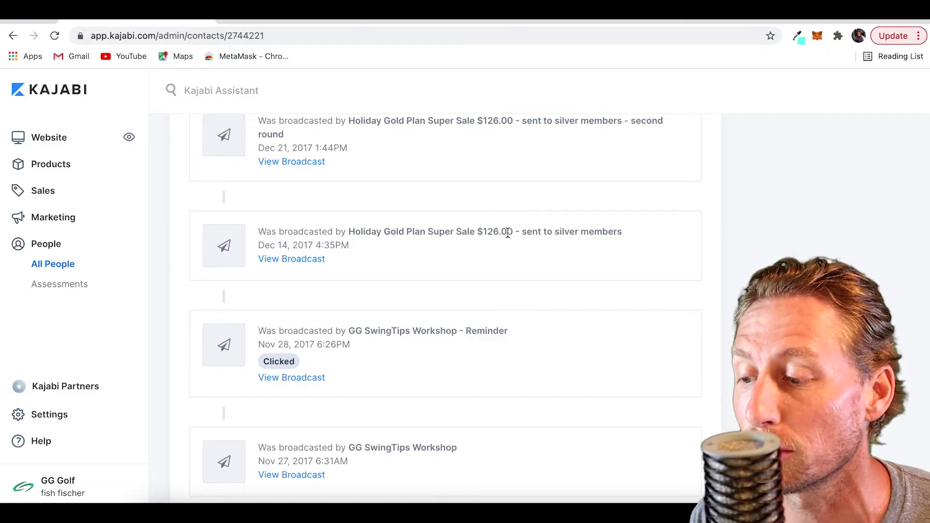
- Scroll past The Holiday Giveaway 2017 to SWING-TIP SUNDAY emails Day 234 through Day 202
scroll(716, 292, down, 2)
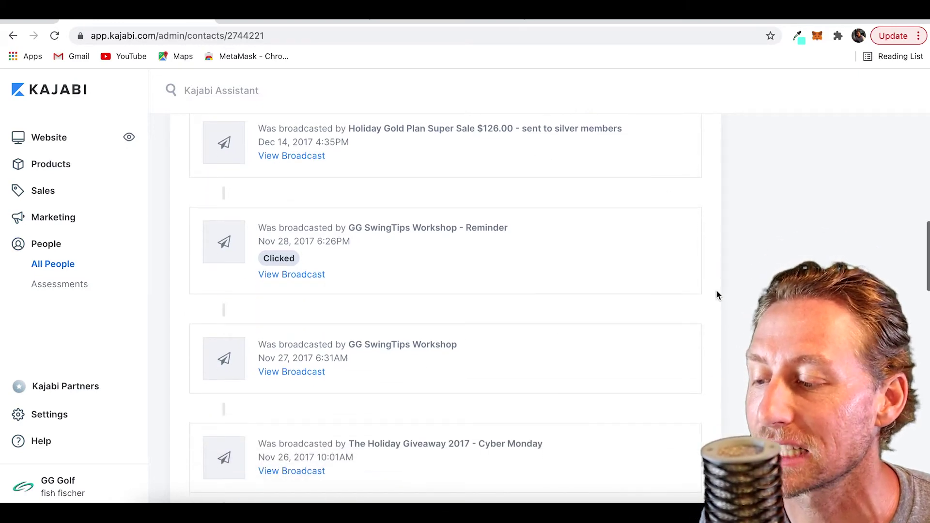
scroll(717, 291, down, 2)
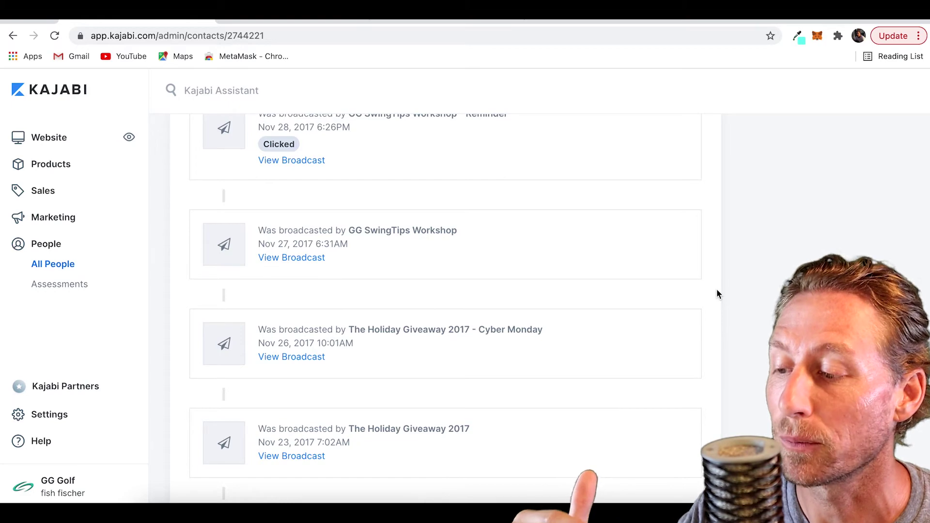
scroll(716, 289, down, 2)
scroll(717, 290, down, 2)
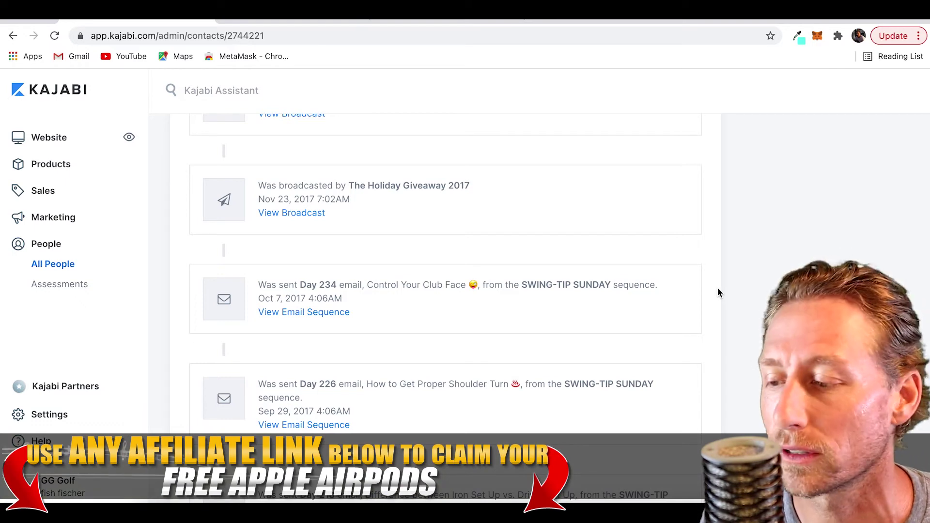
scroll(716, 289, down, 2)
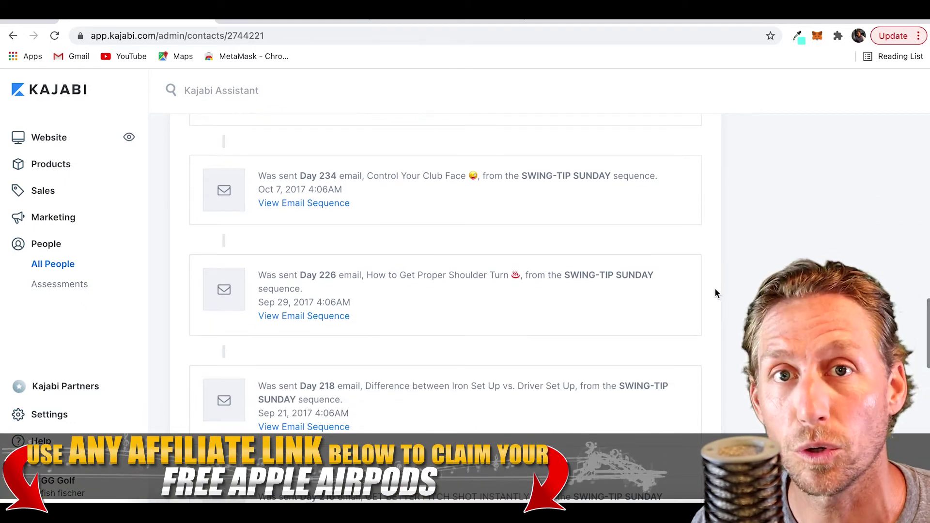
scroll(712, 292, down, 2)
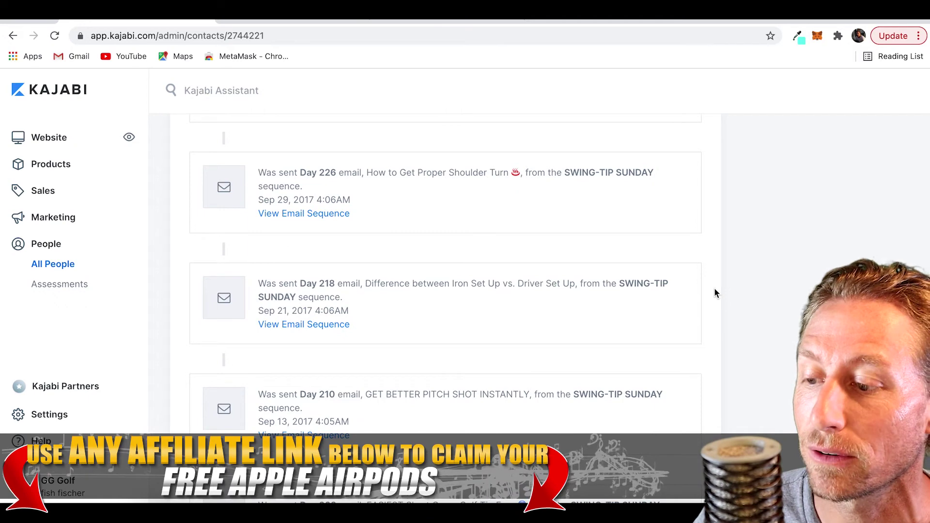
scroll(715, 293, down, 1)
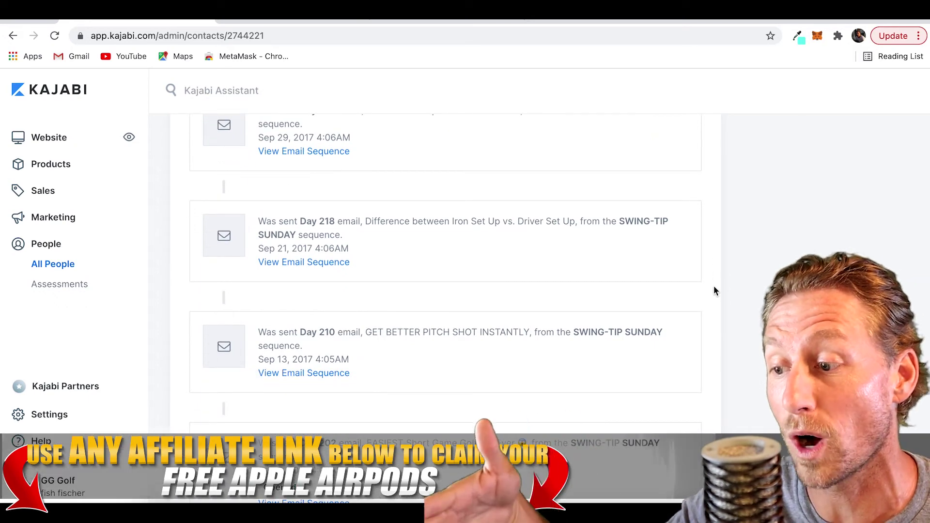
scroll(715, 290, down, 1)
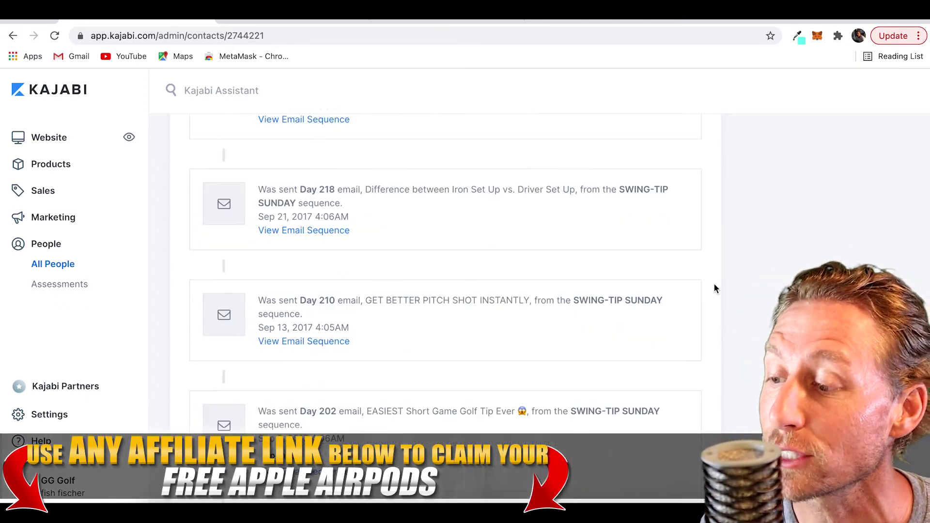
scroll(714, 286, down, 7)
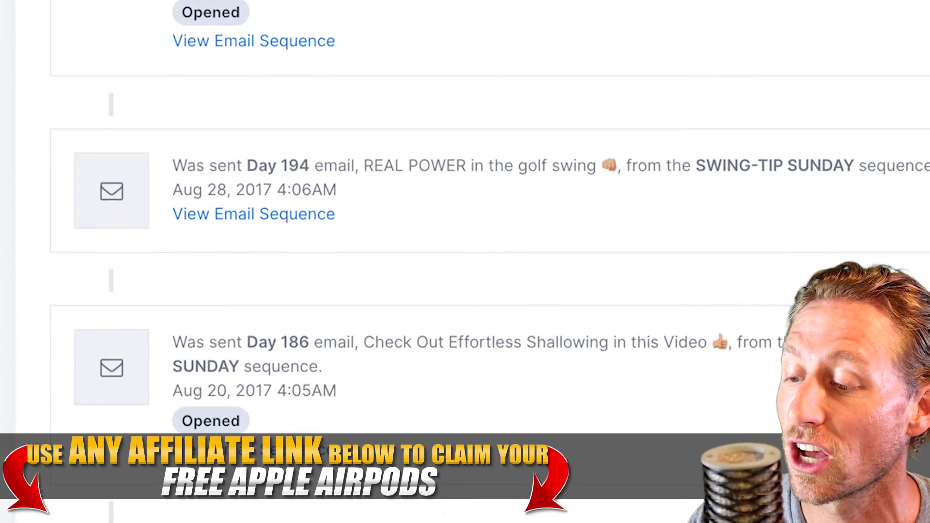
- Scroll through SWING-TIP SUNDAY Day 194–162 emails, noting Opened ones like Day 170 on Aug 4
scroll(465, 261, down, 3)
scroll(465, 261, down, 3)
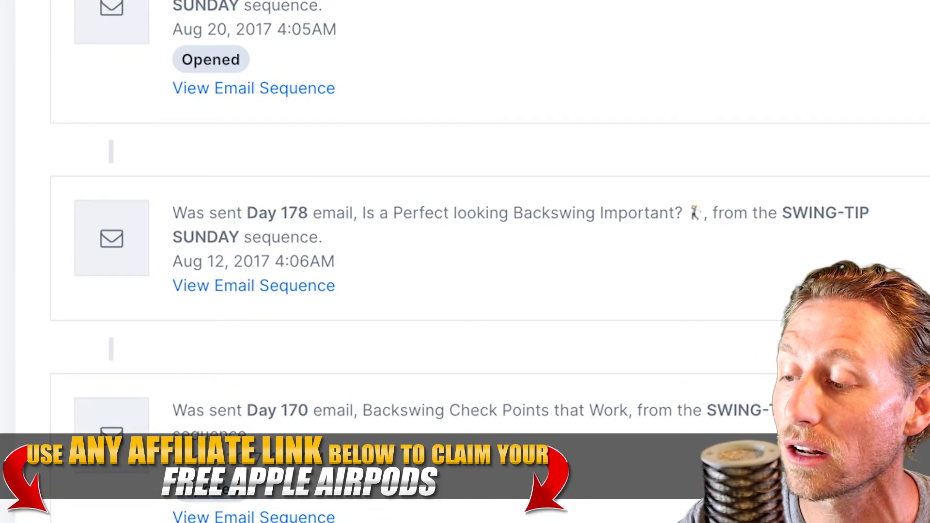
scroll(465, 262, up, 5)
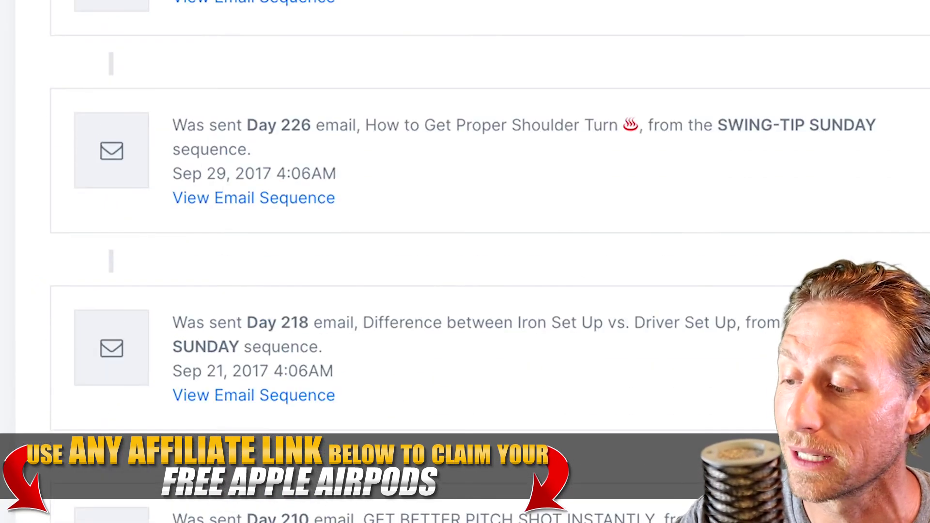
scroll(466, 218, down, 5)
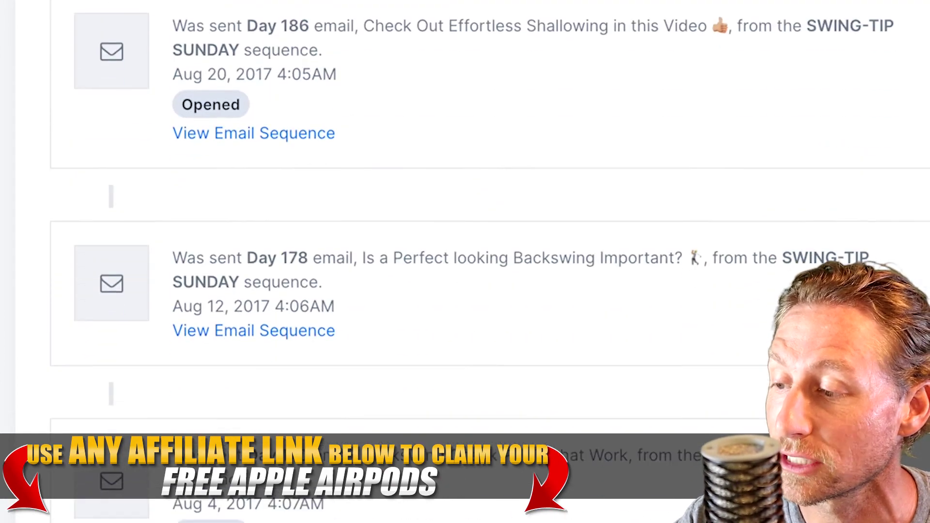
scroll(243, 128, down, 3)
scroll(238, 104, up, 1)
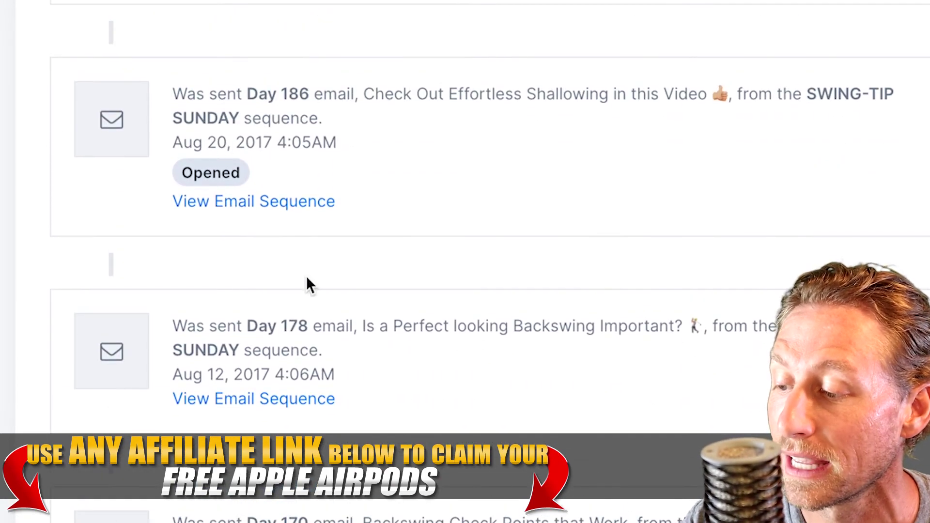
scroll(548, 395, down, 4)
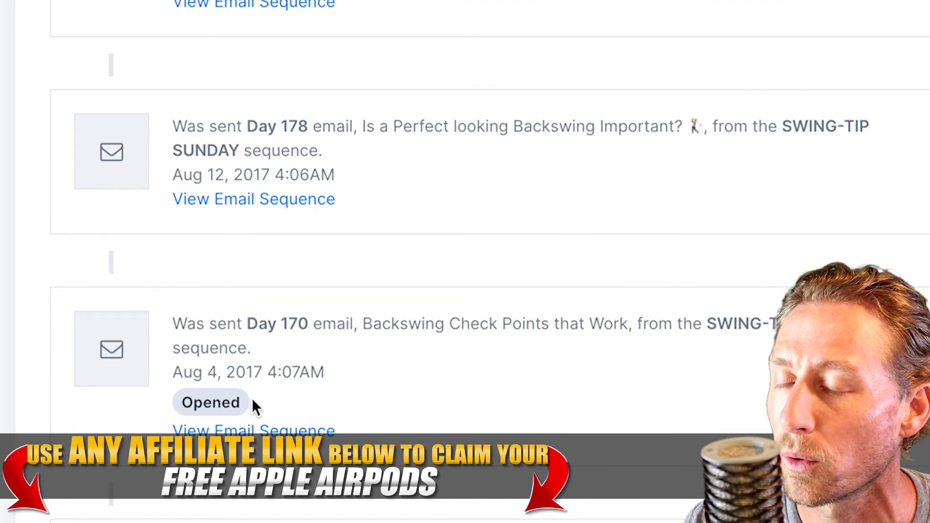